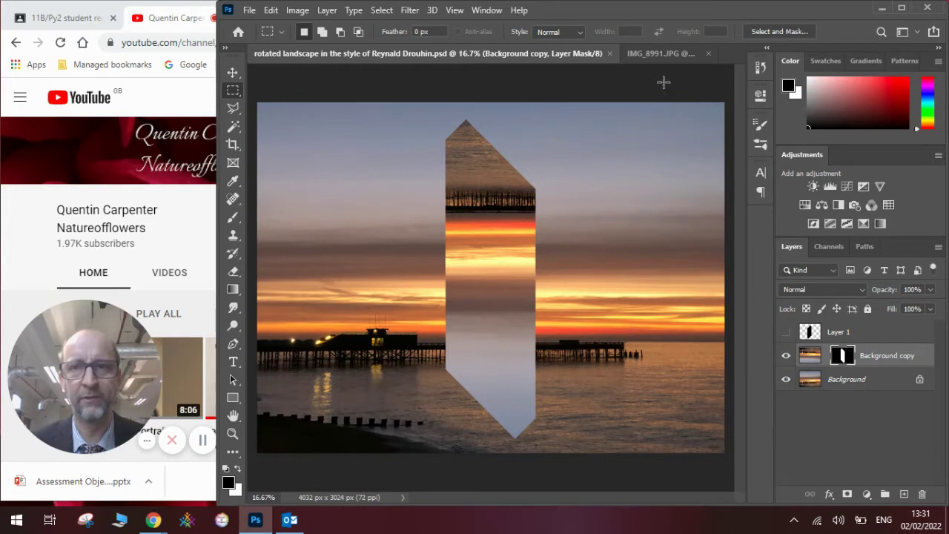
On the IMG_8991.JPG photo, draw a 2010 × 2010 px black square with the Rectangle Tool.
{"action": "left_click", "coordinate": [654, 55]}
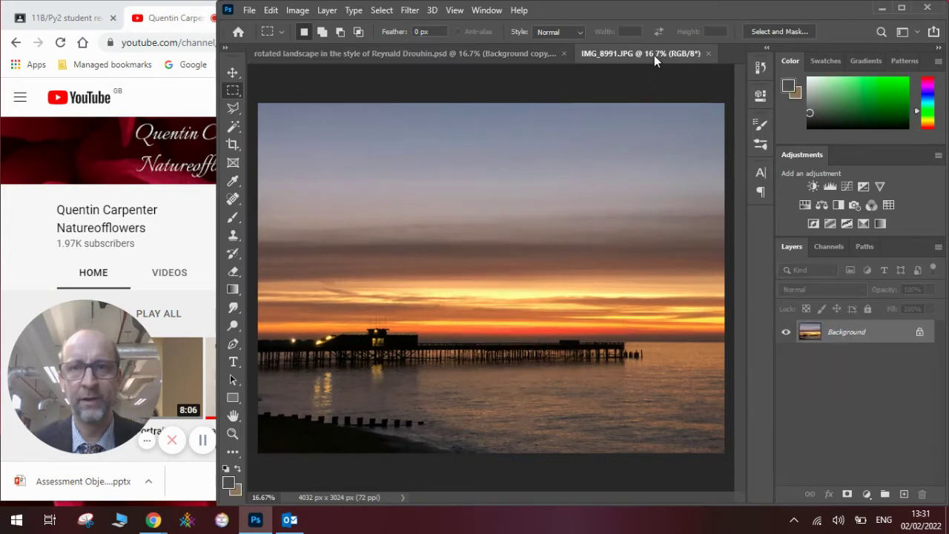
{"action": "left_click", "coordinate": [235, 399]}
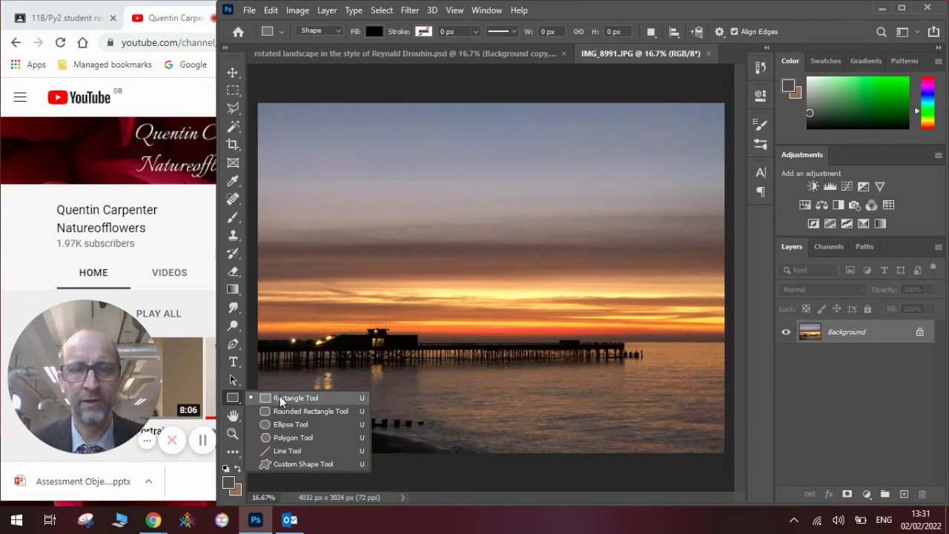
{"action": "left_click", "coordinate": [281, 399]}
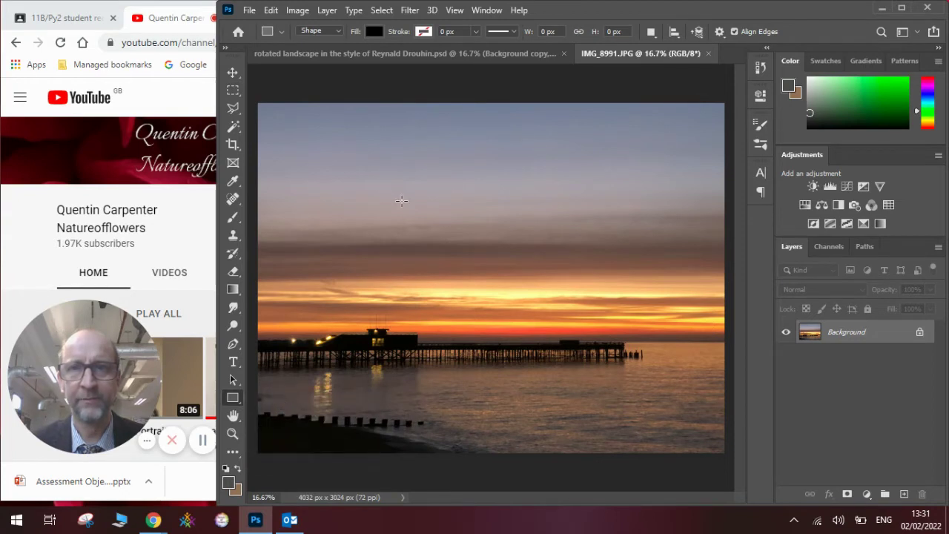
{"action": "left_click_drag", "start_coordinate": [391, 193], "coordinate": [623, 424]}
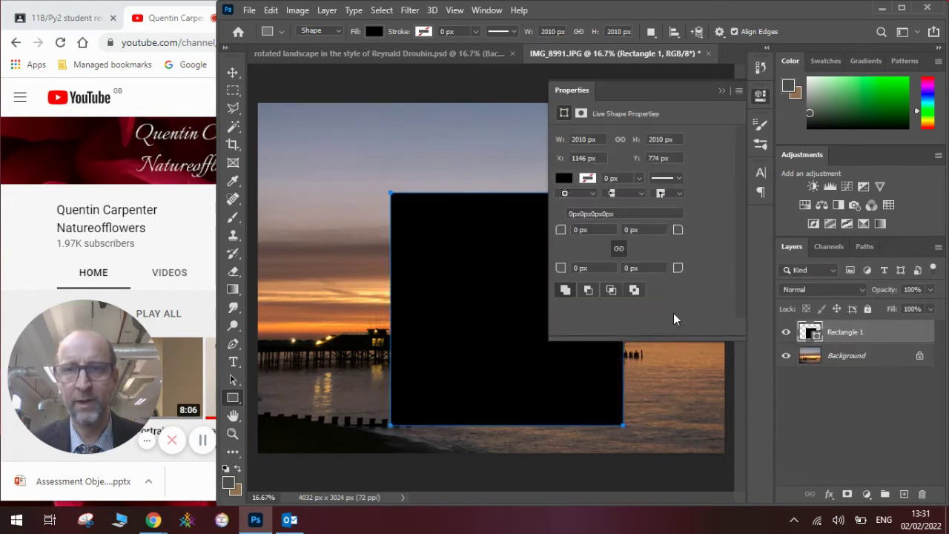
Rotate the Rectangle 1 square 45° into a diamond centred on the photo, checking the reference tab.
{"action": "left_click", "coordinate": [719, 94]}
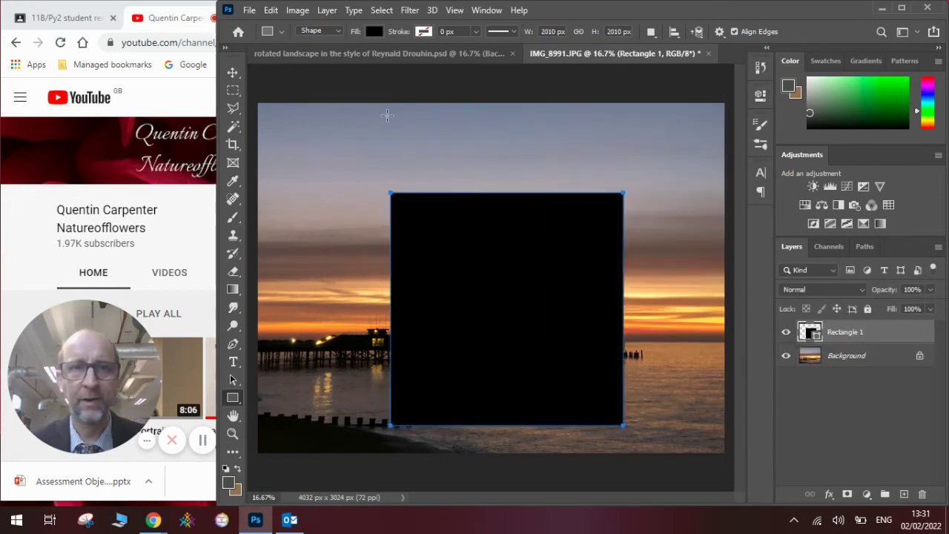
{"action": "key", "text": "v"}
{"action": "left_click_drag", "start_coordinate": [436, 259], "coordinate": [420, 220]}
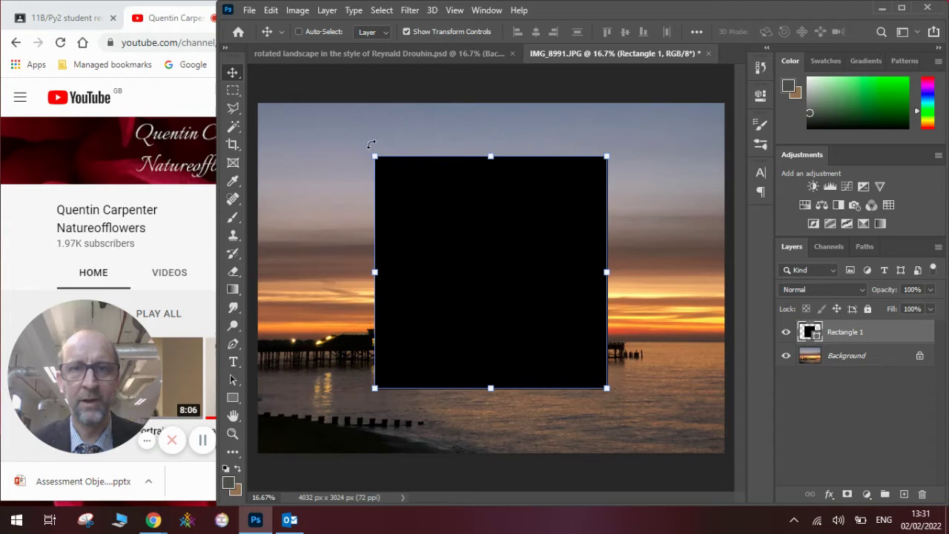
{"action": "left_click_drag", "start_coordinate": [371, 143], "coordinate": [495, 143]}
{"action": "left_click_drag", "start_coordinate": [487, 219], "coordinate": [489, 238]}
{"action": "key", "text": "Return"}
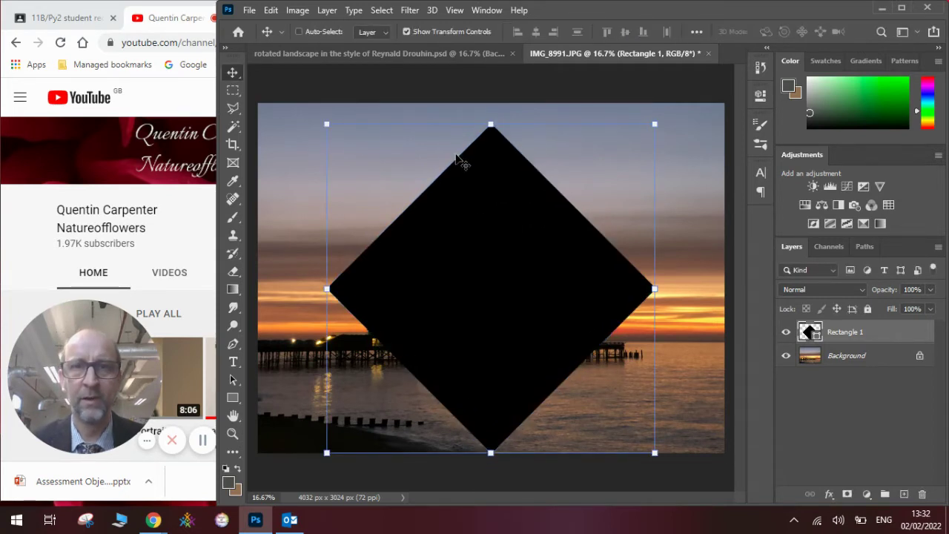
{"action": "left_click", "coordinate": [443, 53]}
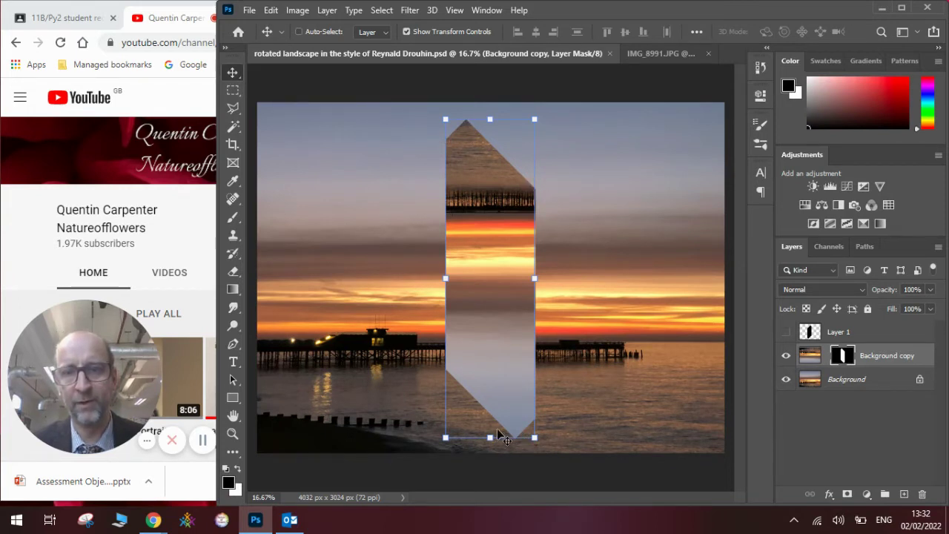
{"action": "left_click", "coordinate": [644, 60]}
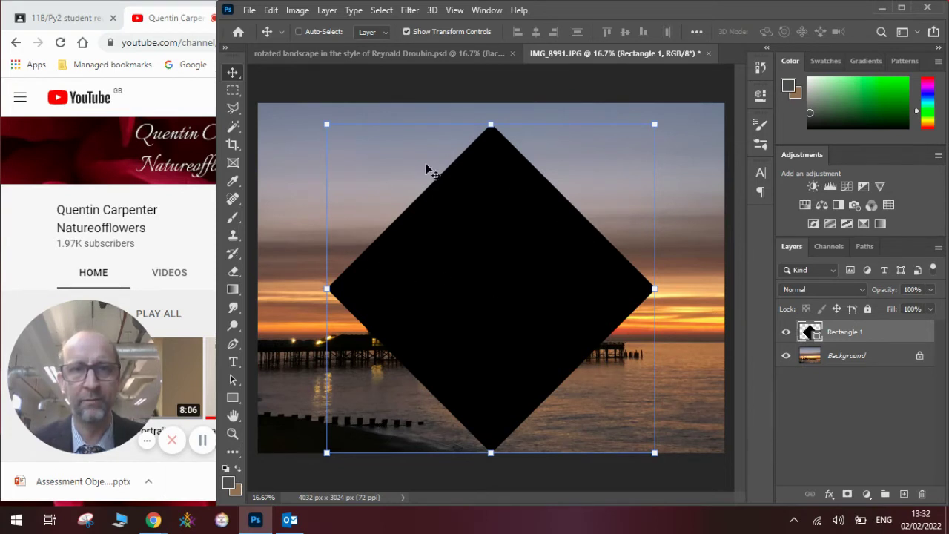
Marquee the diamond's left point; deleting fails because the shape layer isn't editable.
{"action": "left_click", "coordinate": [233, 91]}
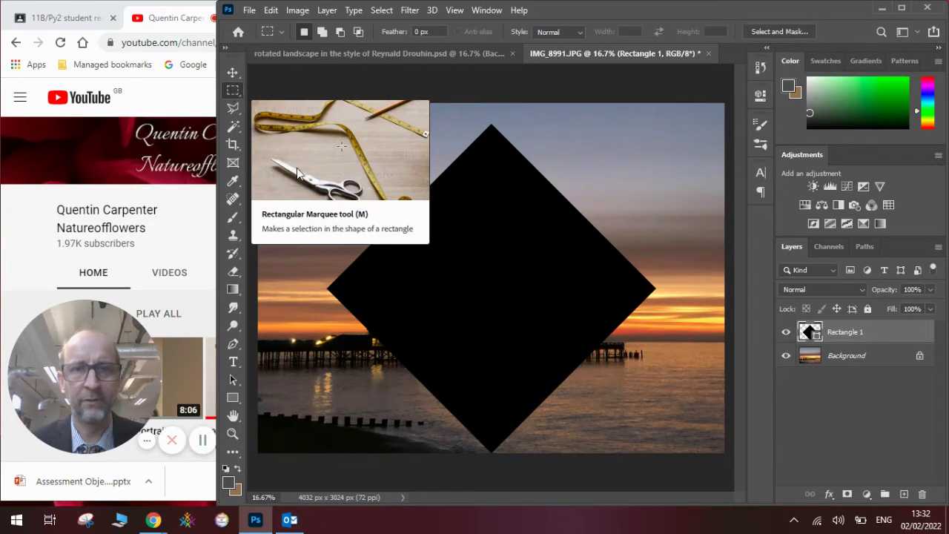
{"action": "left_click_drag", "start_coordinate": [303, 137], "coordinate": [428, 426]}
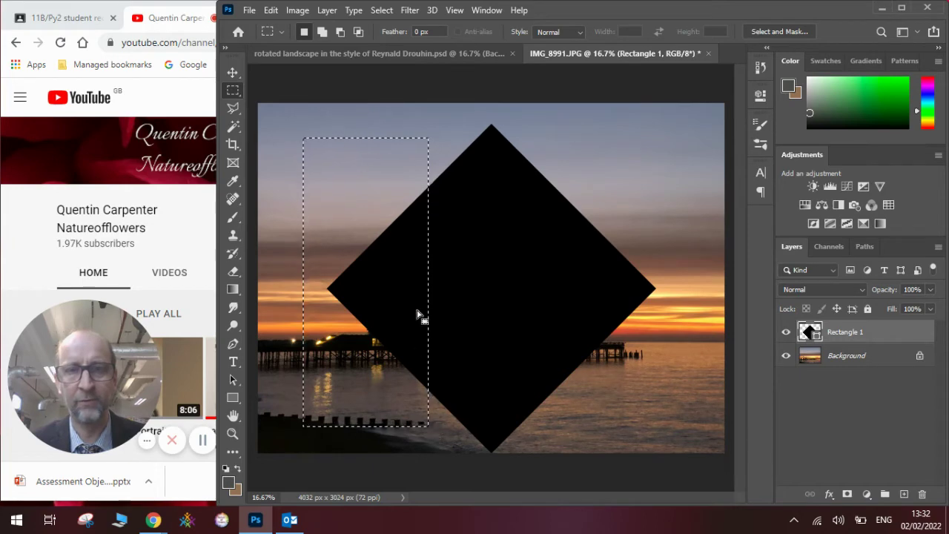
{"action": "left_click", "coordinate": [270, 10]}
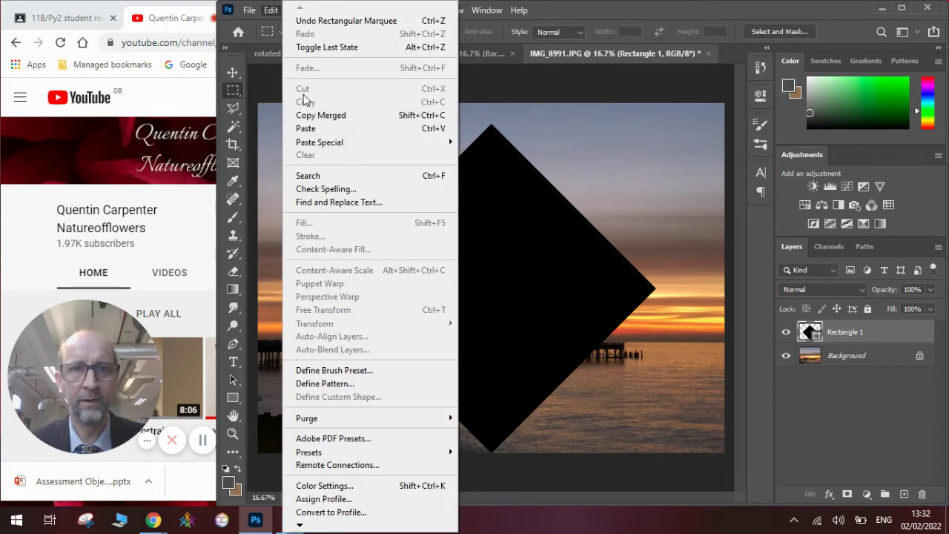
{"action": "left_click", "coordinate": [512, 90]}
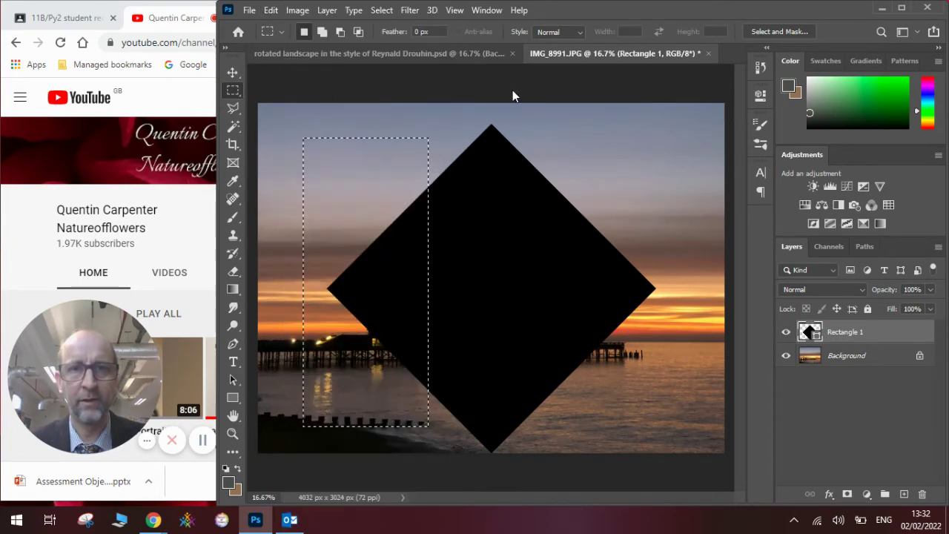
{"action": "key", "text": "Delete"}
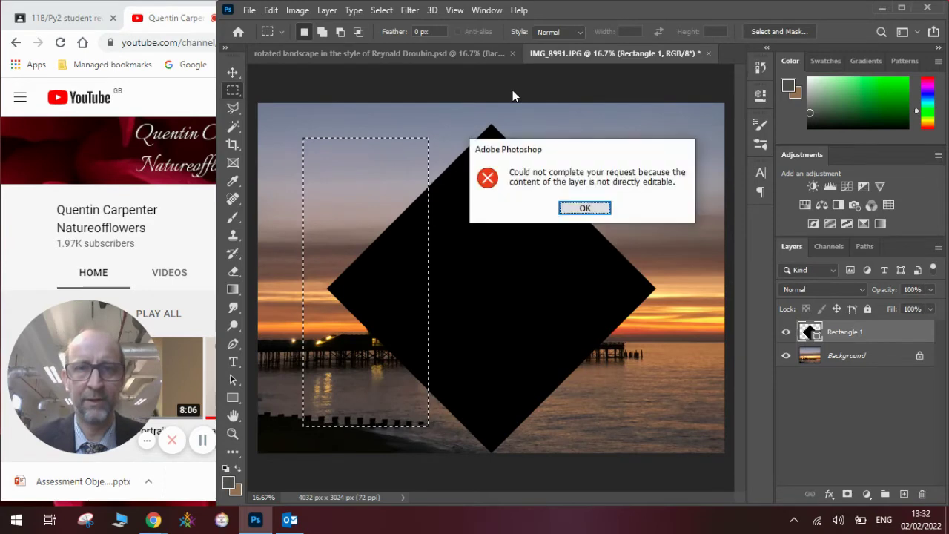
{"action": "left_click", "coordinate": [577, 205]}
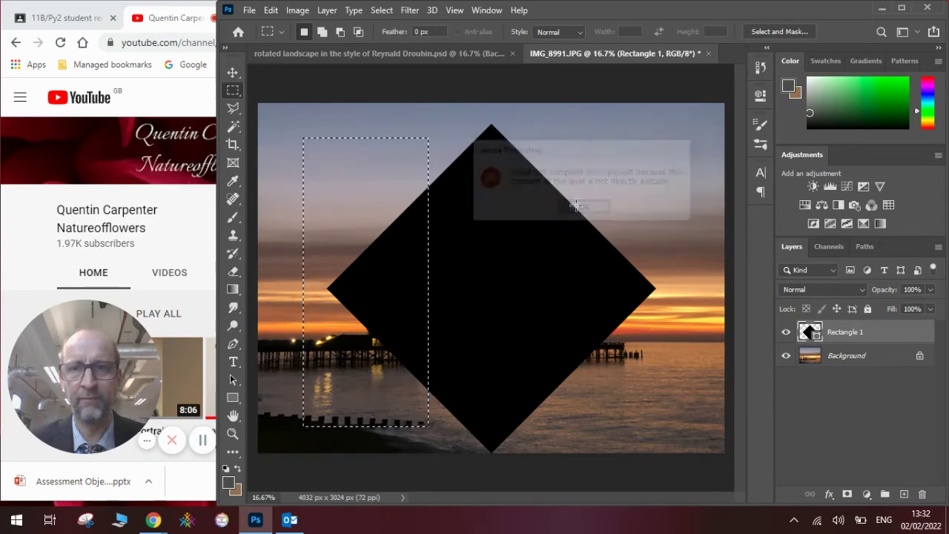
Rasterize Rectangle 1, then cut away the left point and delete the right point.
{"action": "right_click", "coordinate": [834, 331]}
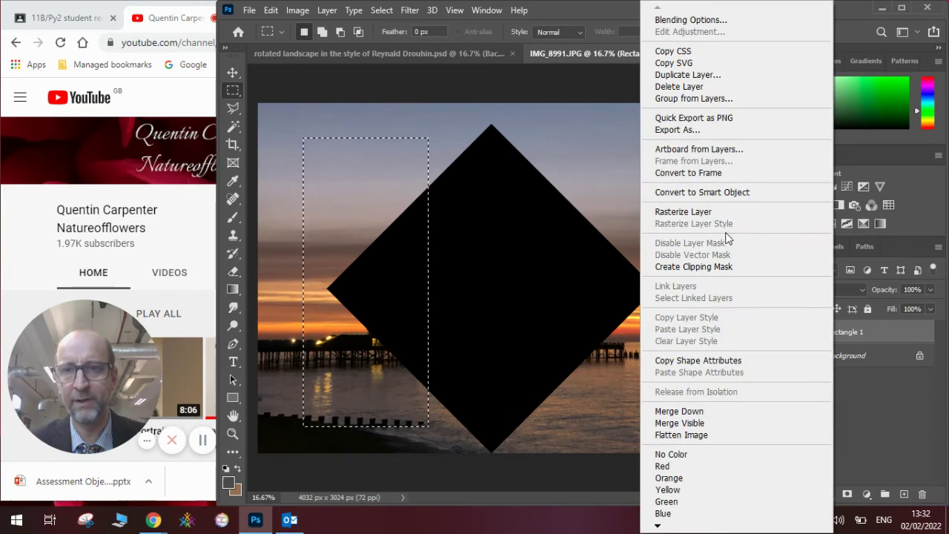
{"action": "left_click", "coordinate": [660, 213]}
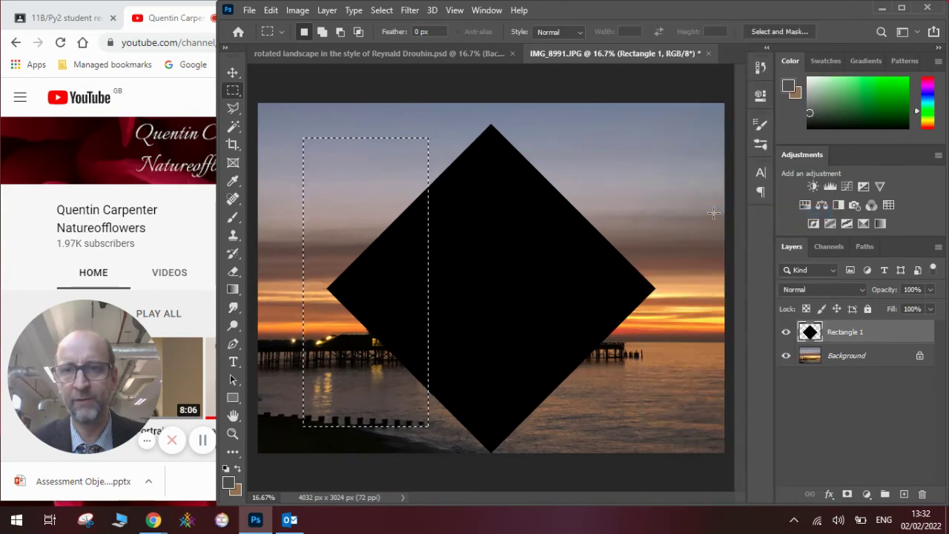
{"action": "left_click", "coordinate": [271, 10]}
{"action": "left_click", "coordinate": [312, 89]}
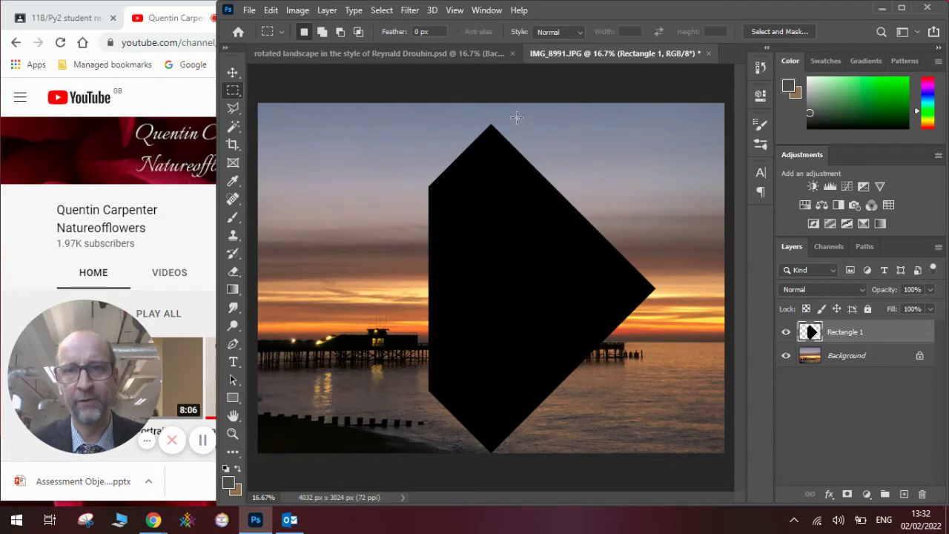
{"action": "left_click_drag", "start_coordinate": [517, 117], "coordinate": [666, 445]}
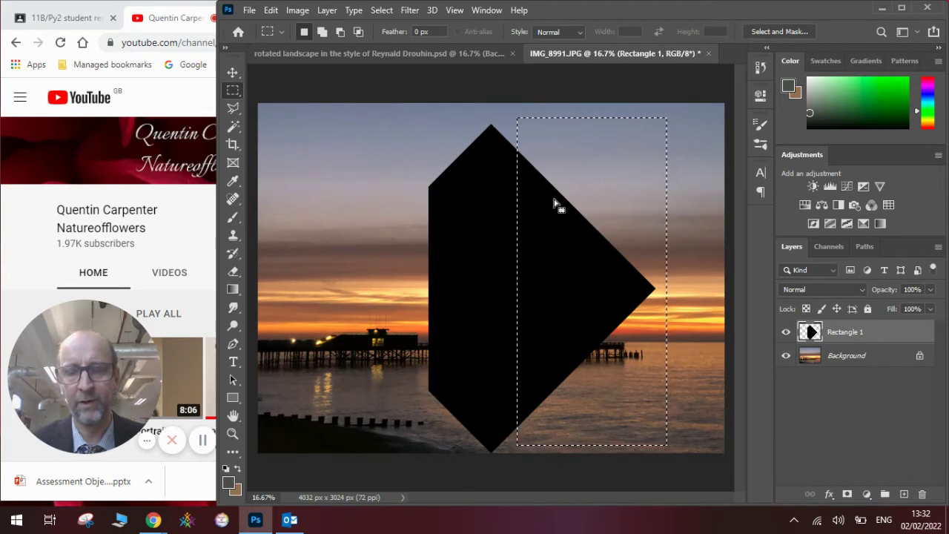
{"action": "key", "text": "Delete"}
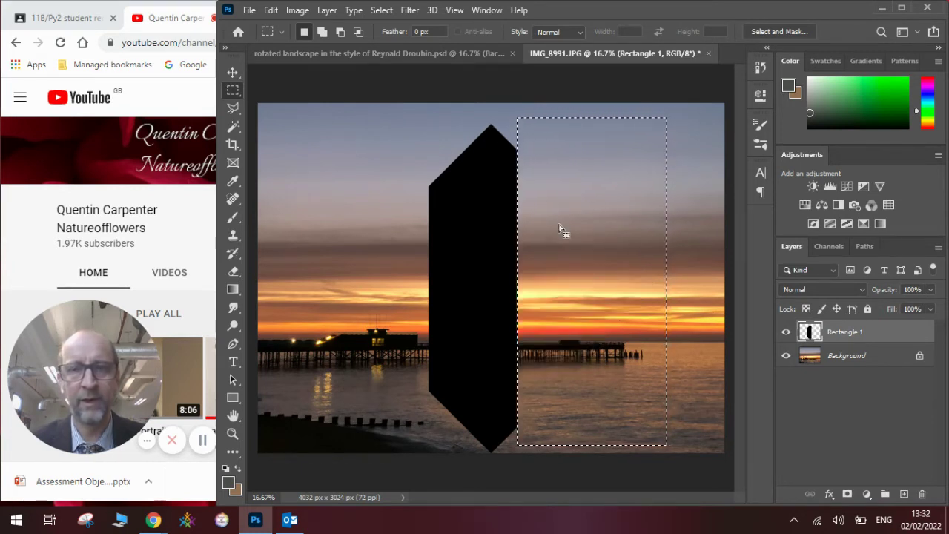
Cut the lower half of the hexagon and paste it as a new layer, Layer 1.
{"action": "left_click", "coordinate": [379, 280]}
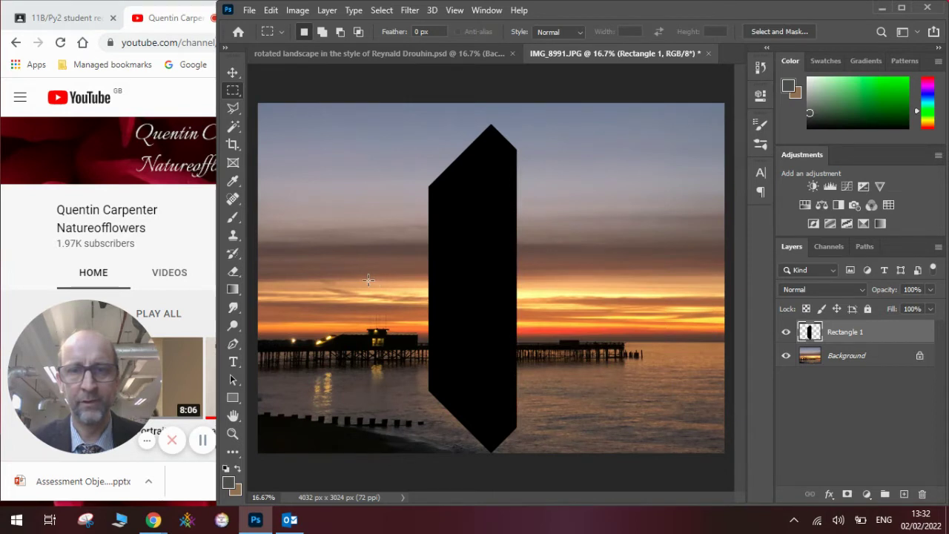
{"action": "left_click_drag", "start_coordinate": [368, 280], "coordinate": [579, 463]}
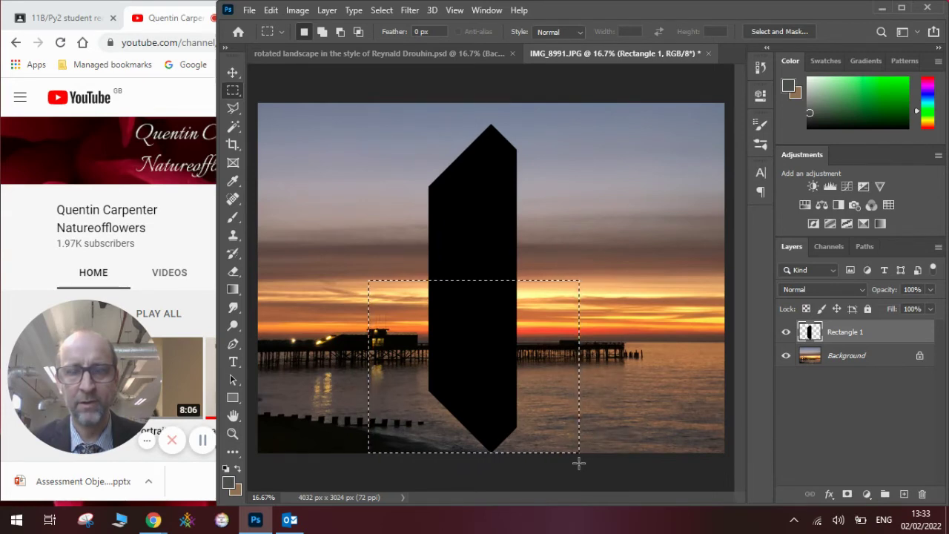
{"action": "left_click", "coordinate": [271, 10]}
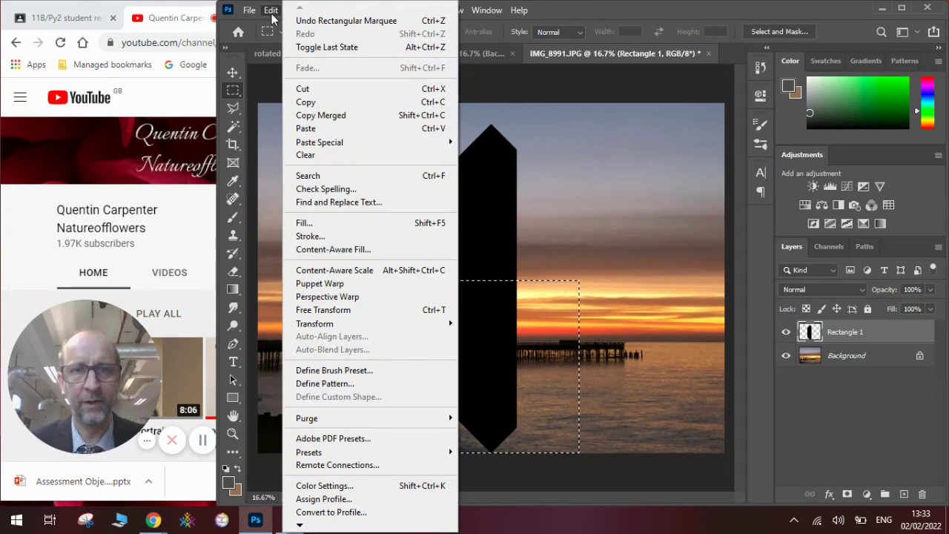
{"action": "left_click", "coordinate": [320, 89]}
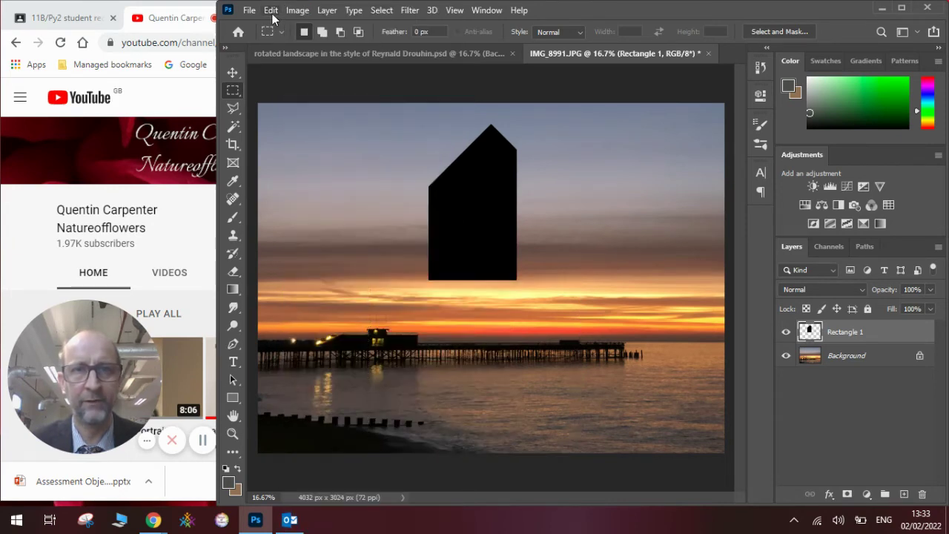
{"action": "left_click", "coordinate": [271, 10]}
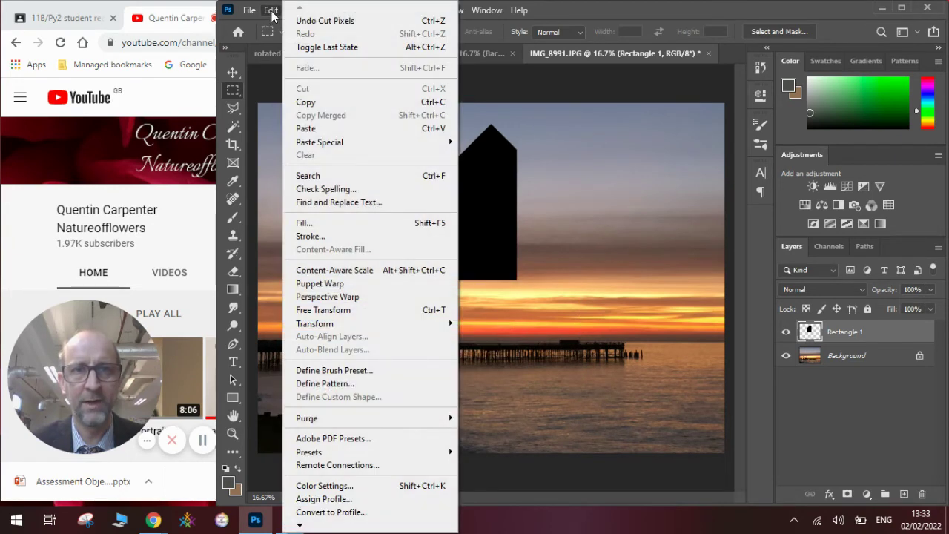
{"action": "left_click", "coordinate": [327, 128]}
Flip the pasted Layer 1 piece vertically and position it below the original half.
{"action": "left_click", "coordinate": [233, 72]}
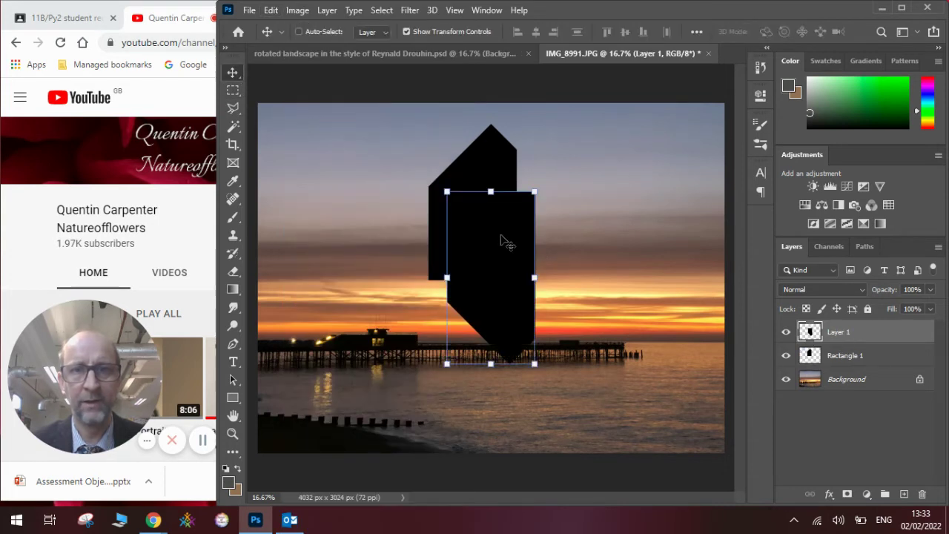
{"action": "left_click_drag", "start_coordinate": [522, 239], "coordinate": [612, 265]}
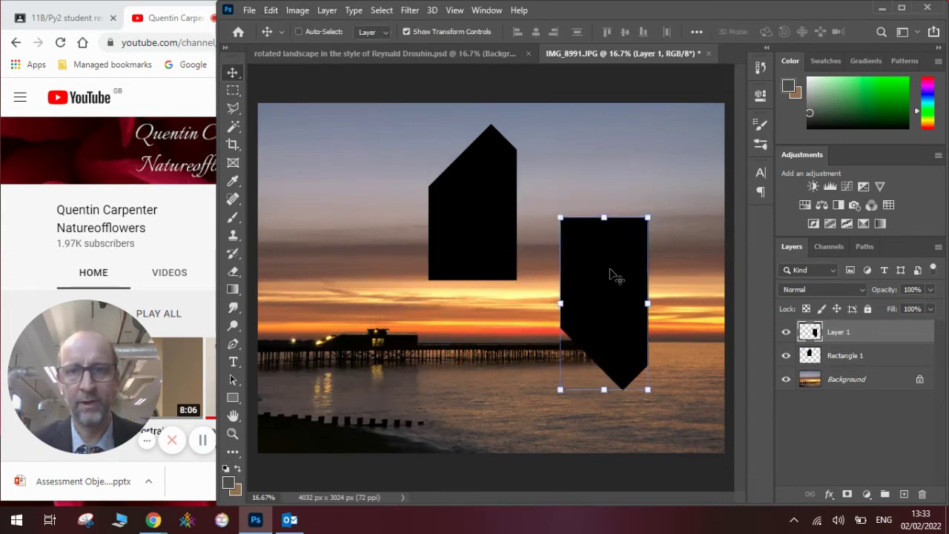
{"action": "left_click", "coordinate": [271, 11]}
{"action": "mouse_move", "coordinate": [334, 324]}
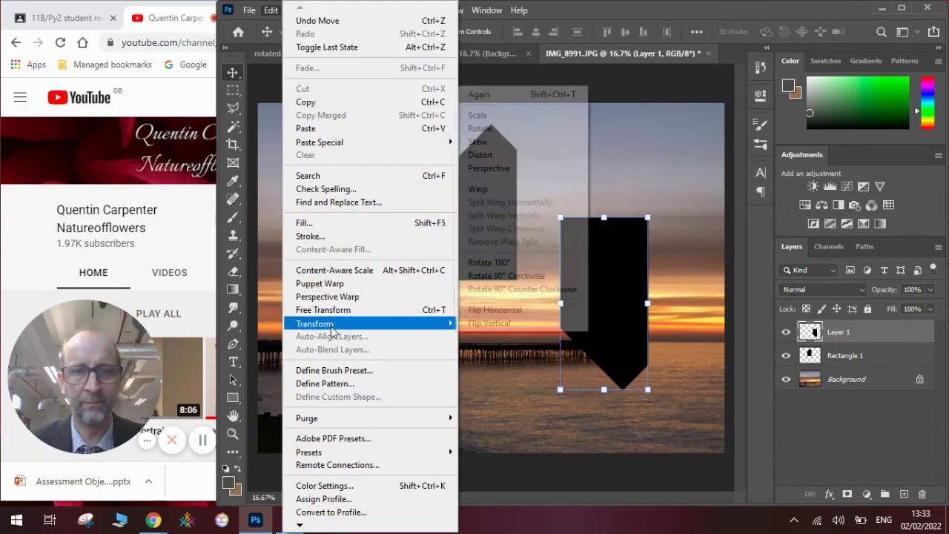
{"action": "left_click", "coordinate": [491, 324]}
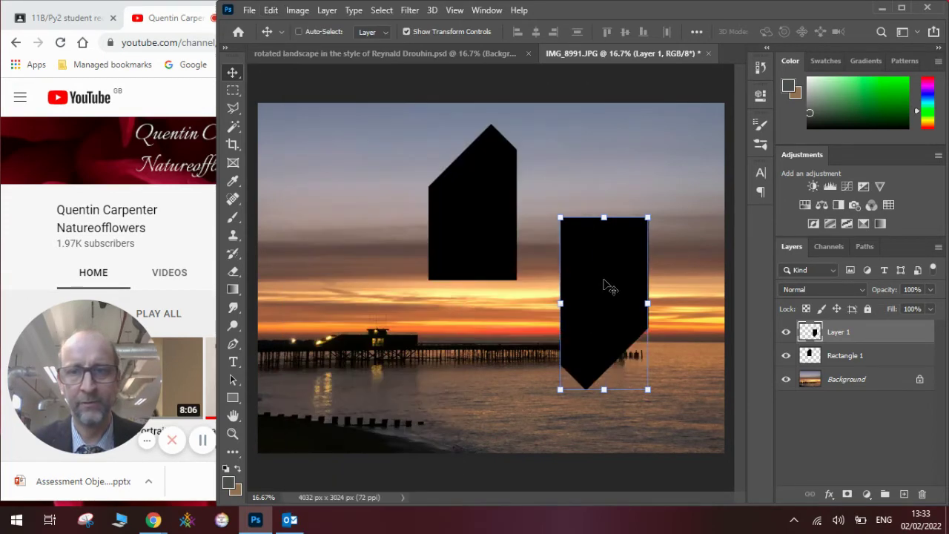
{"action": "left_click_drag", "start_coordinate": [611, 287], "coordinate": [472, 348]}
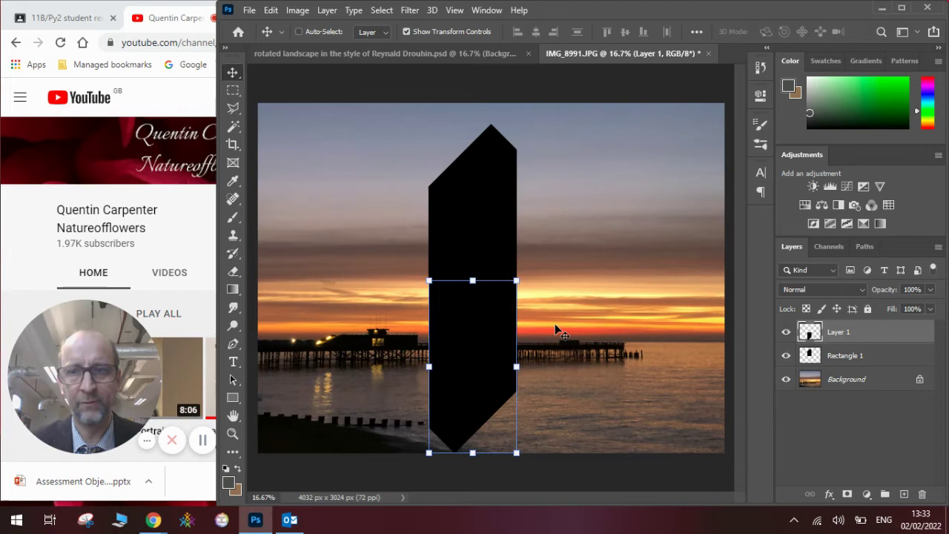
Select Rectangle 1 together with Layer 1 in the Layers panel.
{"action": "left_click", "coordinate": [832, 379]}
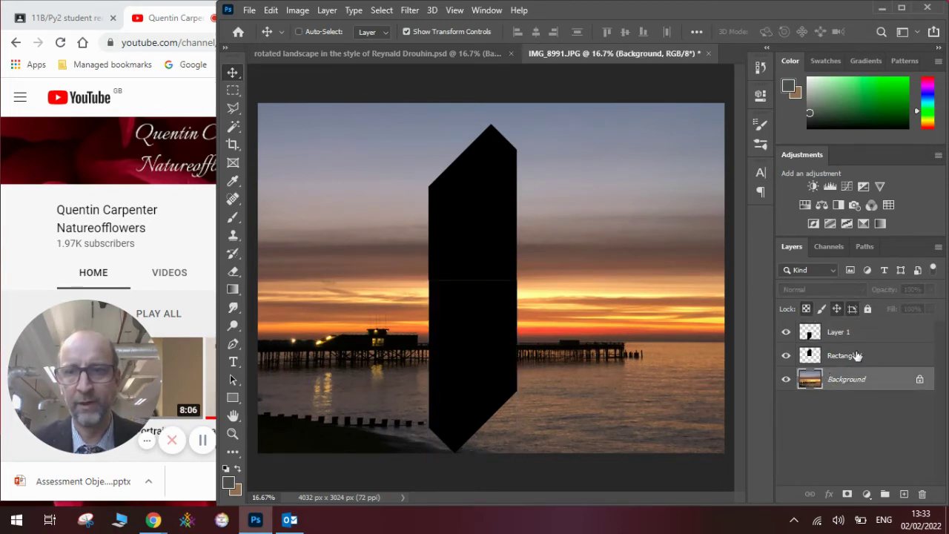
{"action": "left_click", "coordinate": [851, 355]}
{"action": "left_click", "coordinate": [844, 337]}
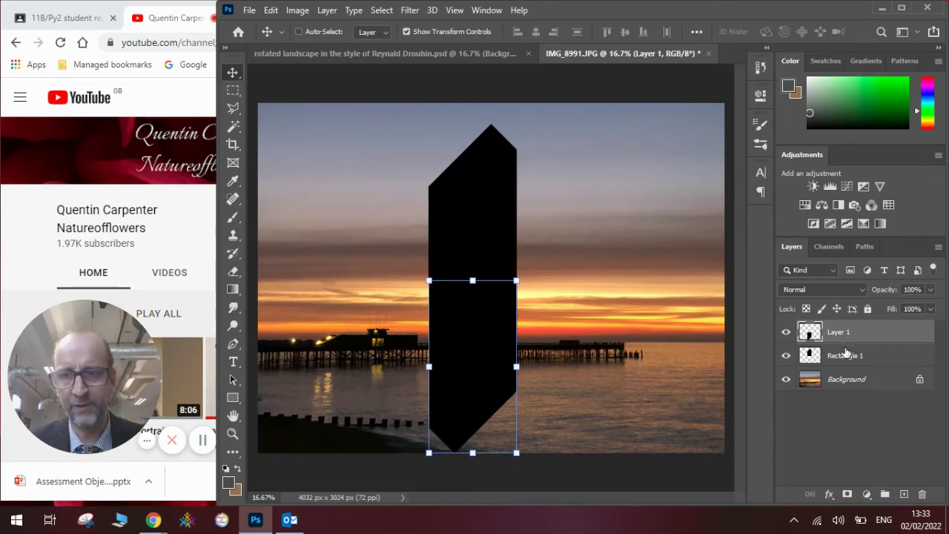
{"action": "left_click", "coordinate": [846, 356], "text": "shift"}
Merge Rectangle 1 and Layer 1 into one layer and nudge the hexagon slightly right.
{"action": "right_click", "coordinate": [846, 356]}
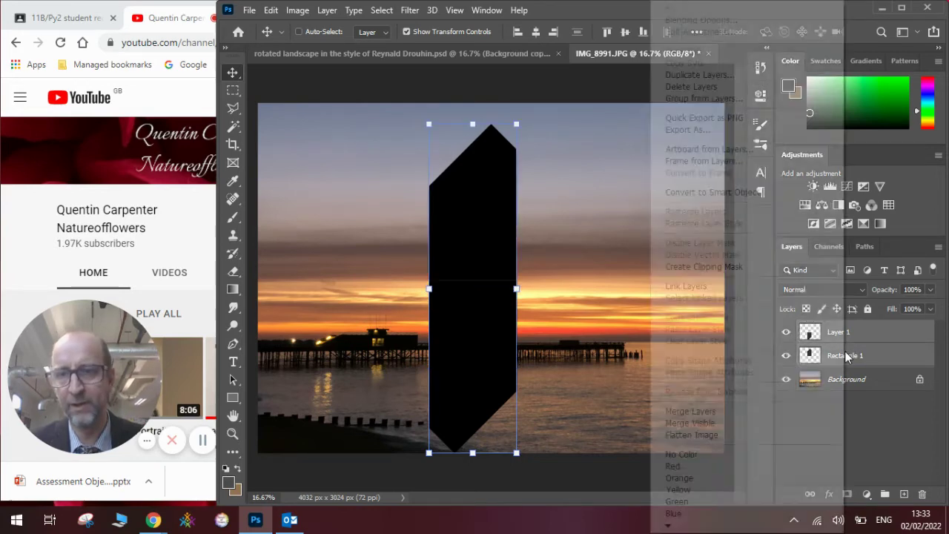
{"action": "left_click", "coordinate": [725, 413]}
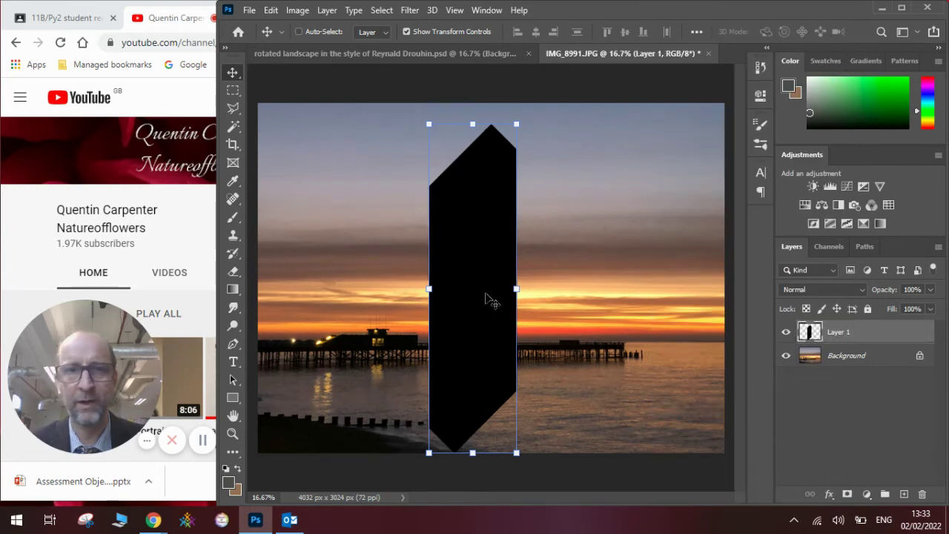
{"action": "mouse_move", "coordinate": [462, 225]}
{"action": "left_mouse_down"}
{"action": "mouse_move", "coordinate": [496, 211]}
{"action": "mouse_move", "coordinate": [475, 218]}
{"action": "left_mouse_up"}
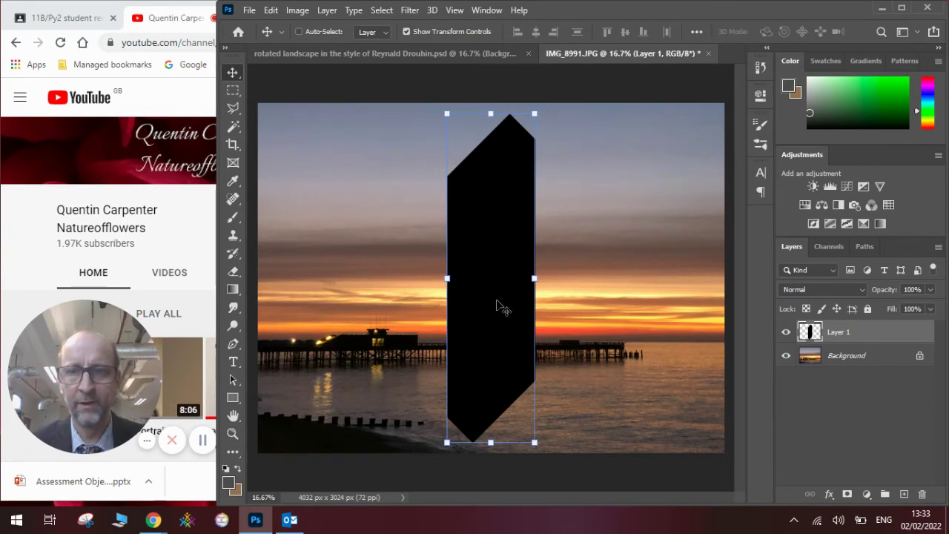
{"action": "left_click", "coordinate": [846, 356]}
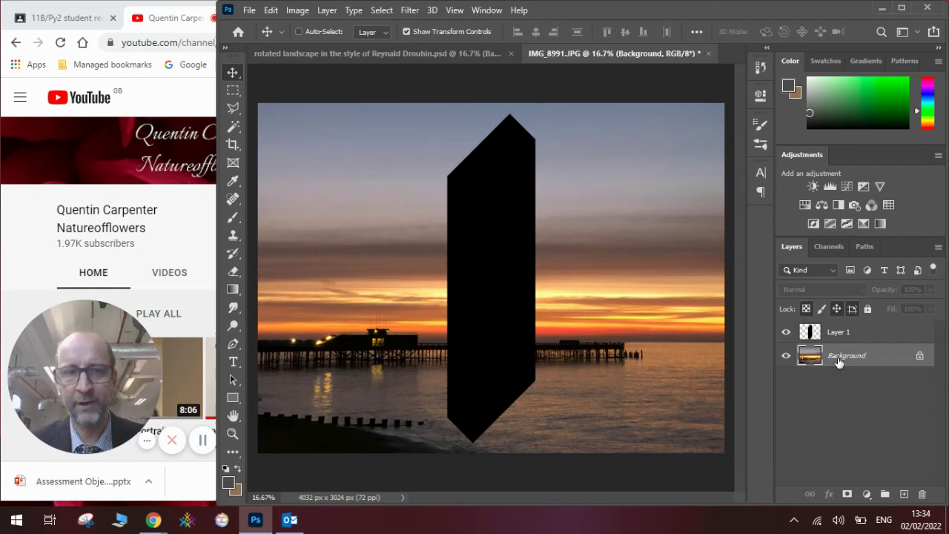
Duplicate the Background layer as Background copy and flip the copy vertically.
{"action": "right_click", "coordinate": [838, 361]}
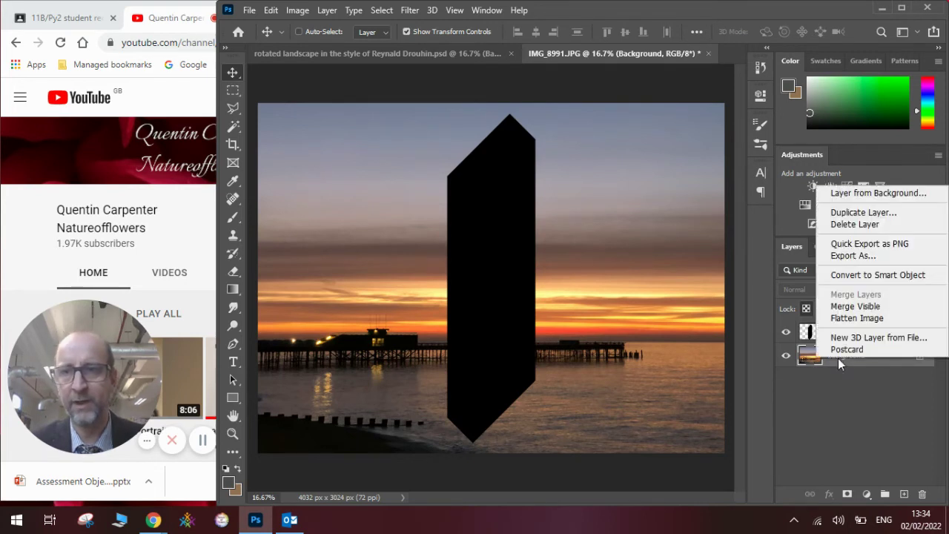
{"action": "left_click", "coordinate": [835, 213]}
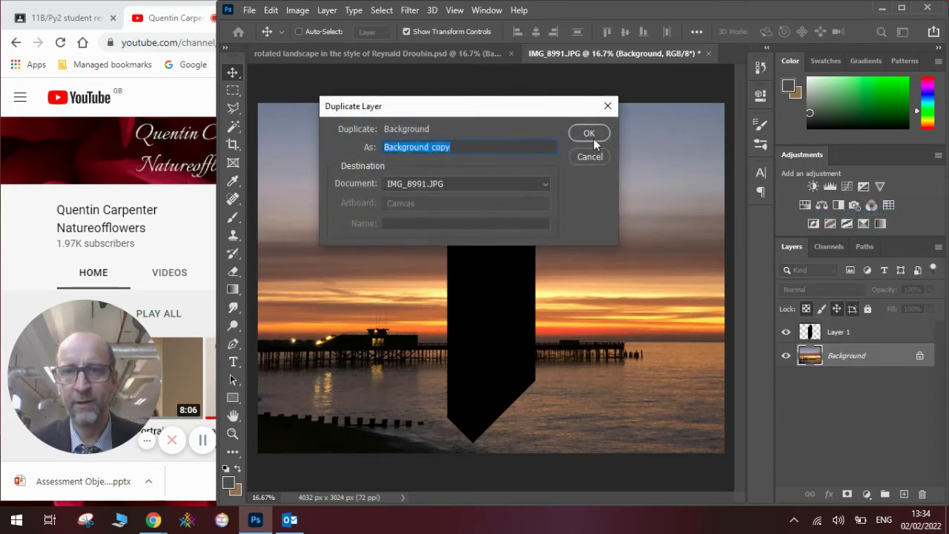
{"action": "left_click", "coordinate": [593, 138]}
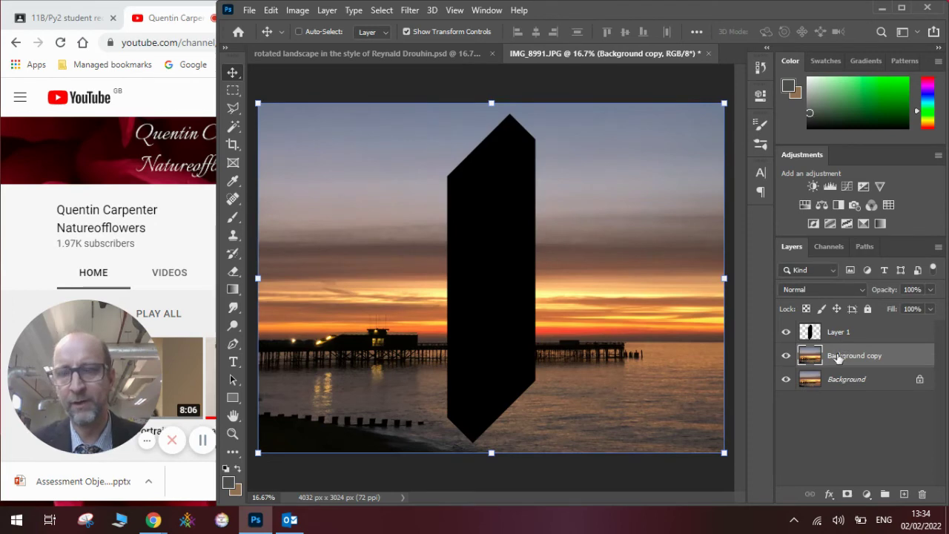
{"action": "left_click", "coordinate": [271, 11]}
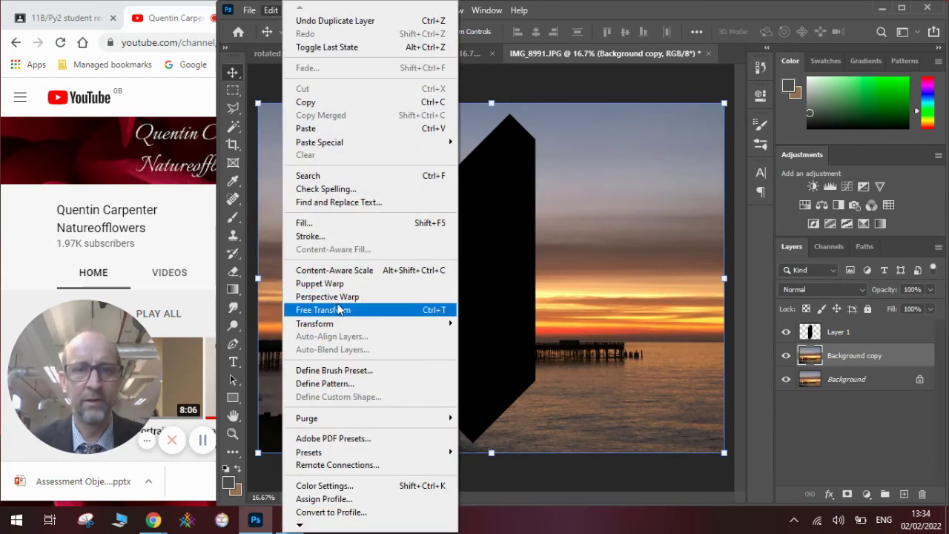
{"action": "mouse_move", "coordinate": [342, 324]}
{"action": "left_click", "coordinate": [481, 325]}
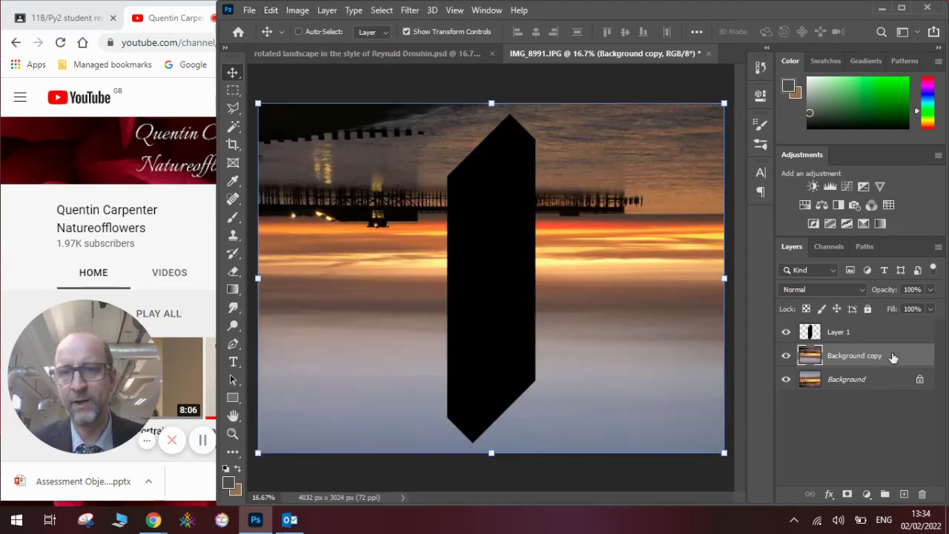
Magic Wand-select the black hexagon on Layer 1 and add it as a layer mask on Background copy.
{"action": "left_click", "coordinate": [834, 338]}
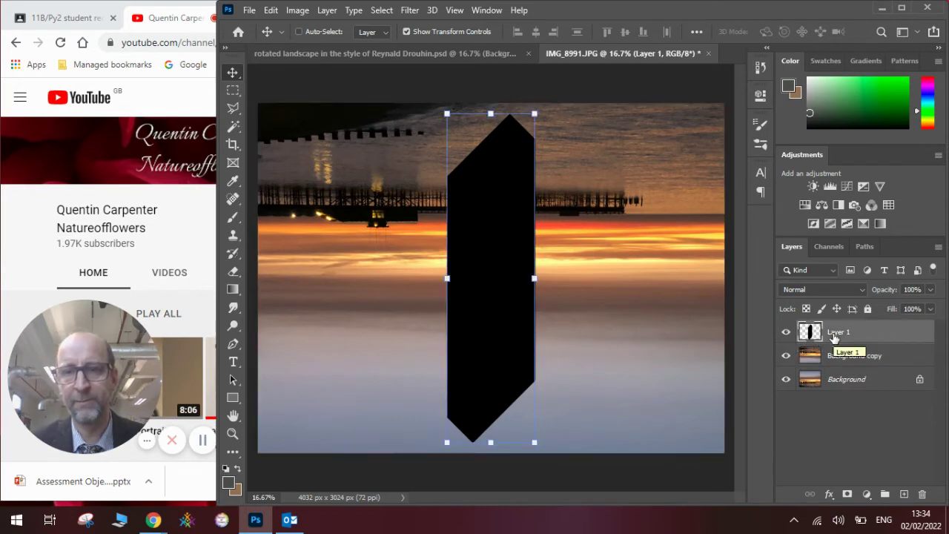
{"action": "left_click", "coordinate": [234, 126]}
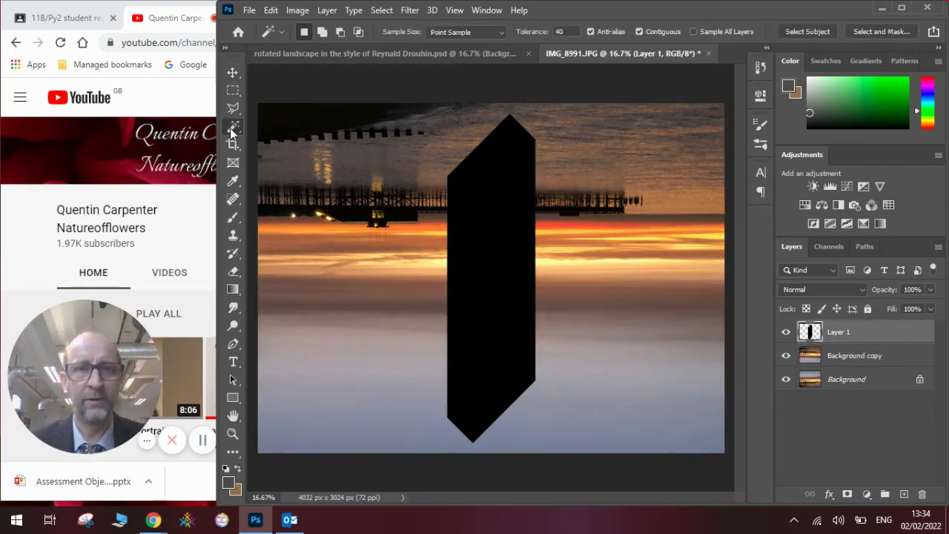
{"action": "left_click", "coordinate": [493, 267]}
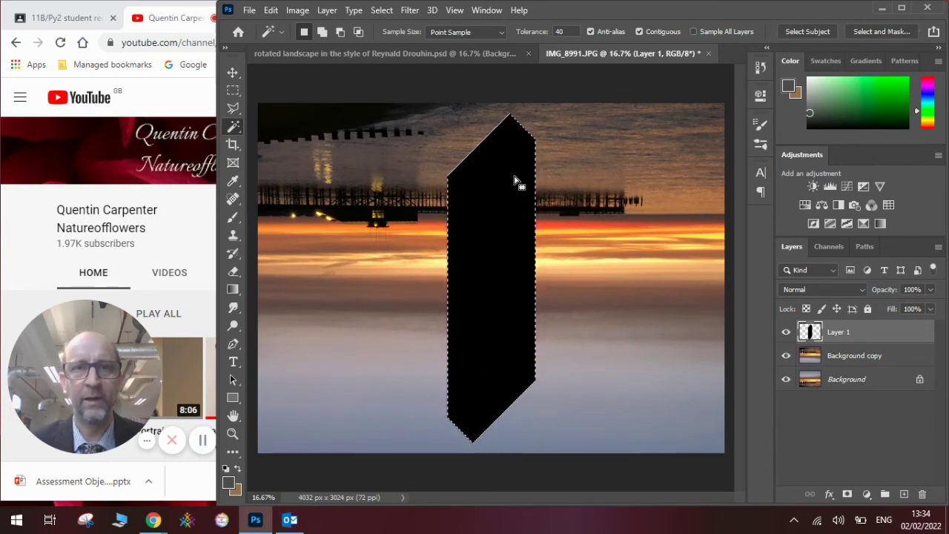
{"action": "left_click", "coordinate": [848, 495]}
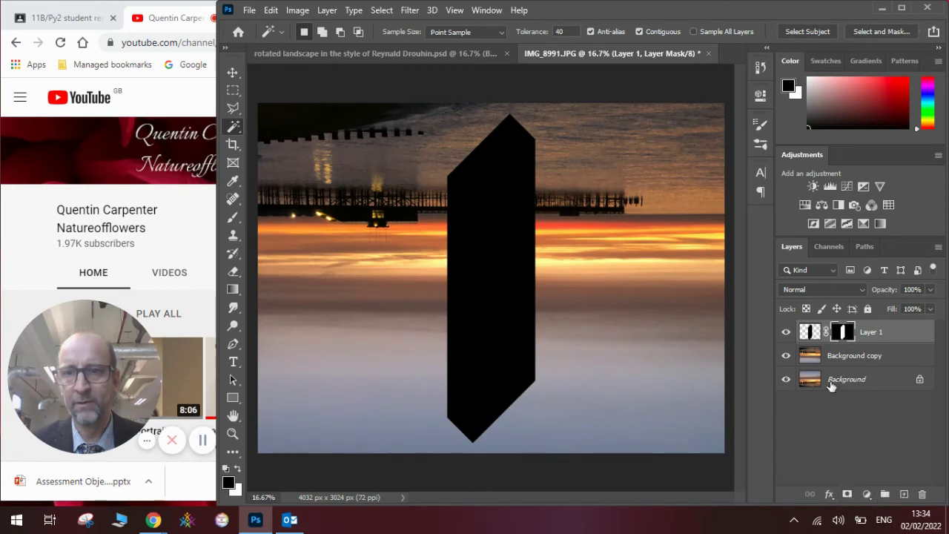
{"action": "key", "text": "ctrl+z"}
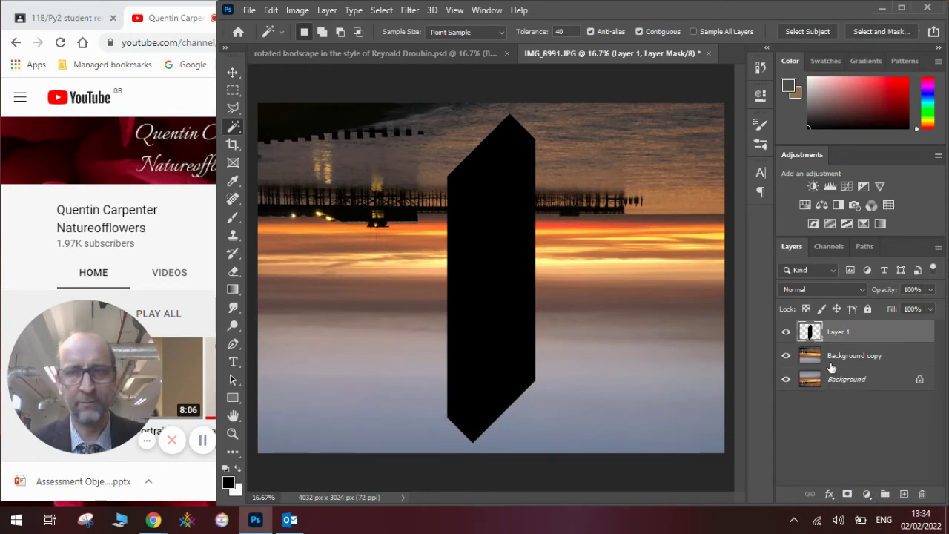
{"action": "left_click", "coordinate": [835, 358]}
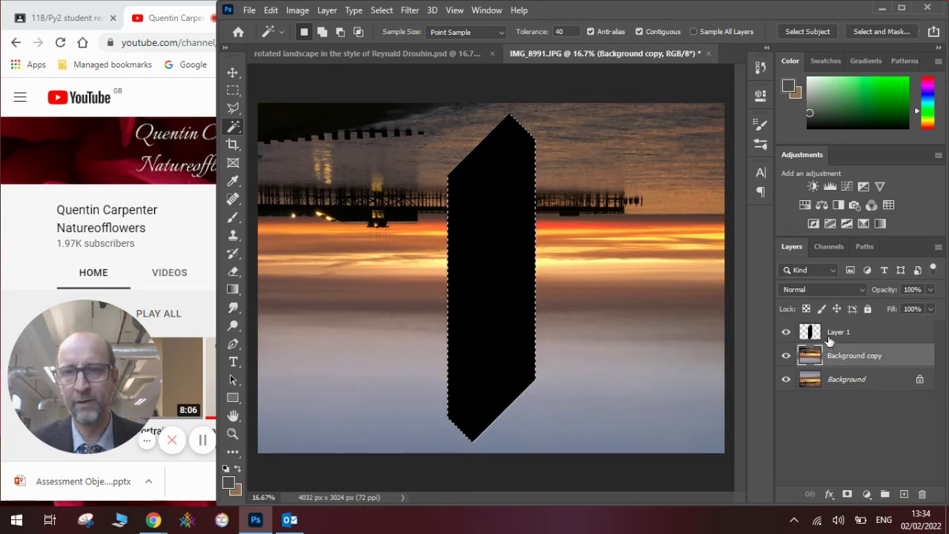
{"action": "left_click", "coordinate": [848, 494]}
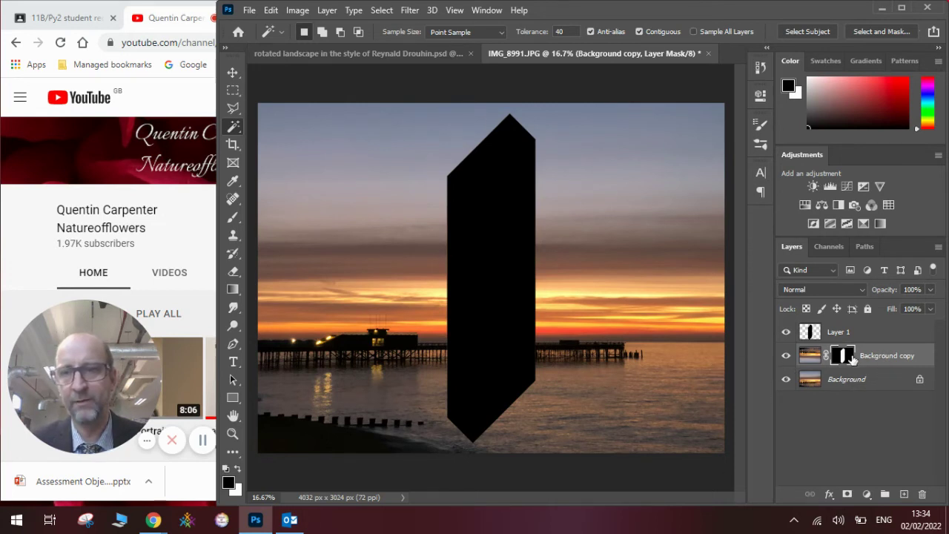
Hide Layer 1, unlink Background copy from its mask, and slide the hexagon mask slightly right.
{"action": "left_click", "coordinate": [788, 334]}
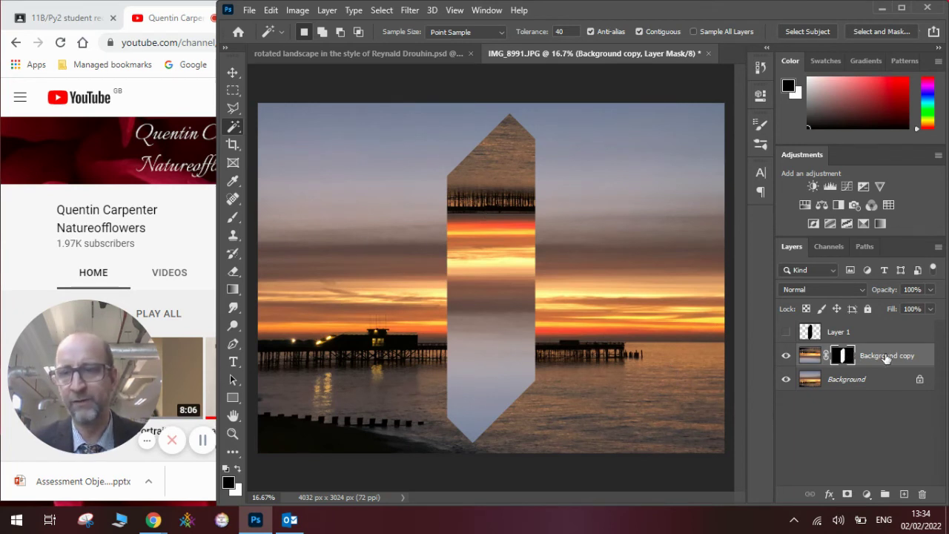
{"action": "left_click", "coordinate": [826, 358]}
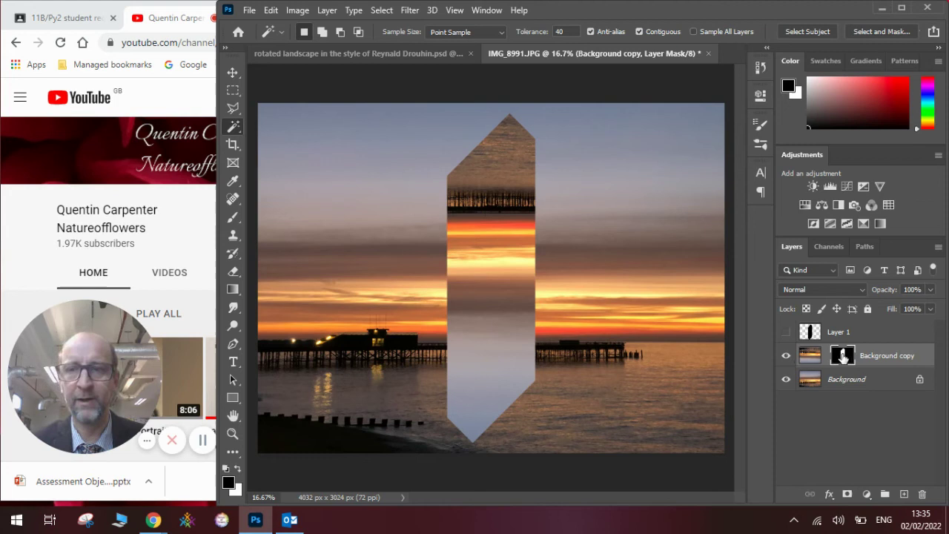
{"action": "left_click", "coordinate": [236, 74]}
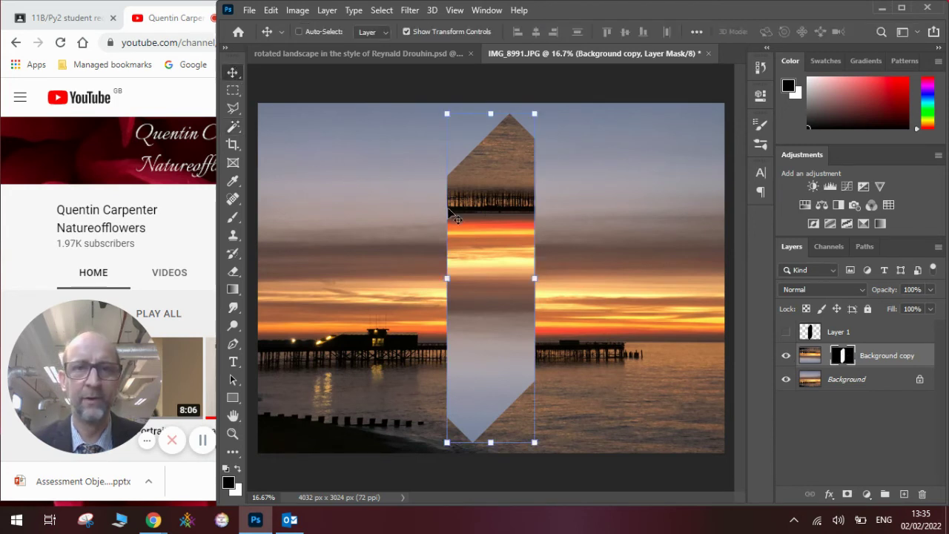
{"action": "mouse_move", "coordinate": [403, 209]}
{"action": "left_mouse_down"}
{"action": "mouse_move", "coordinate": [417, 250]}
{"action": "mouse_move", "coordinate": [513, 203]}
{"action": "mouse_move", "coordinate": [351, 200]}
{"action": "mouse_move", "coordinate": [384, 202]}
{"action": "mouse_move", "coordinate": [394, 220]}
{"action": "mouse_move", "coordinate": [272, 218]}
{"action": "mouse_move", "coordinate": [268, 208]}
{"action": "mouse_move", "coordinate": [352, 220]}
{"action": "mouse_move", "coordinate": [394, 212]}
{"action": "mouse_move", "coordinate": [496, 237]}
{"action": "mouse_move", "coordinate": [392, 210]}
{"action": "mouse_move", "coordinate": [407, 210]}
{"action": "left_mouse_up"}
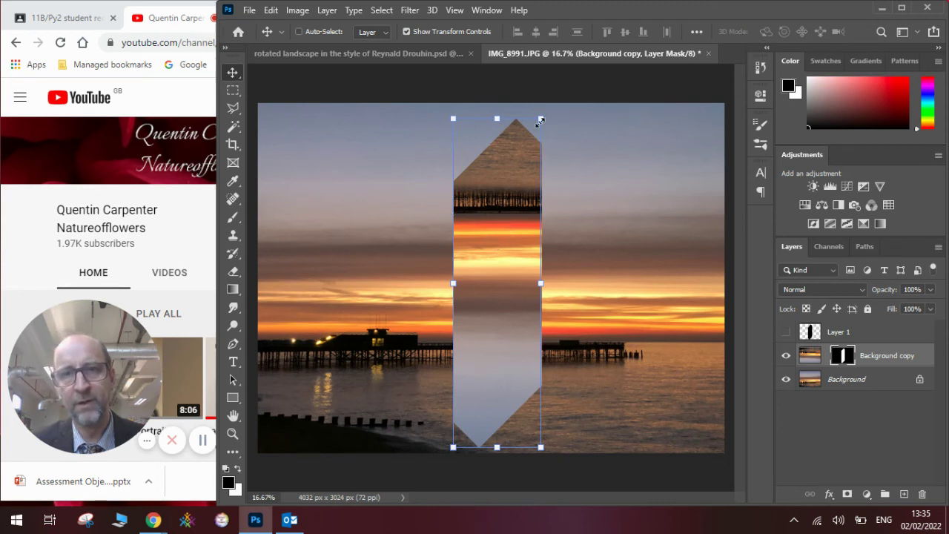
Scale the hexagon window down slightly, nudge it into place, and commit the transform.
{"action": "left_click_drag", "start_coordinate": [540, 118], "coordinate": [538, 127]}
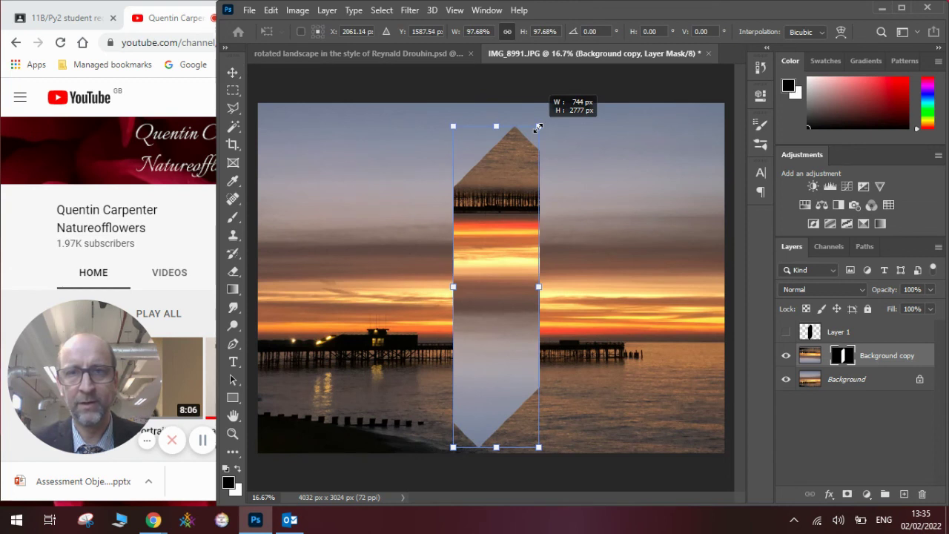
{"action": "left_click_drag", "start_coordinate": [538, 126], "coordinate": [538, 126]}
{"action": "left_click_drag", "start_coordinate": [487, 246], "coordinate": [490, 248]}
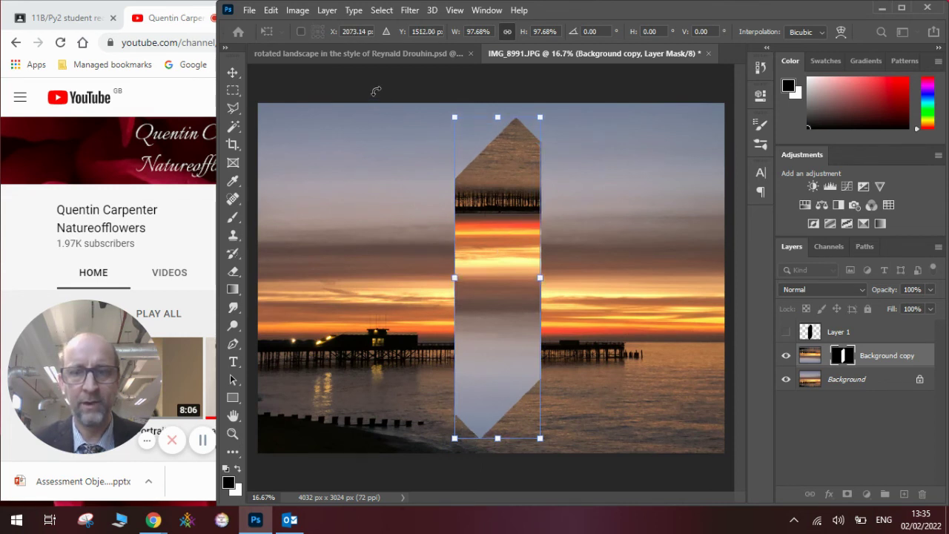
{"action": "key", "text": "Return"}
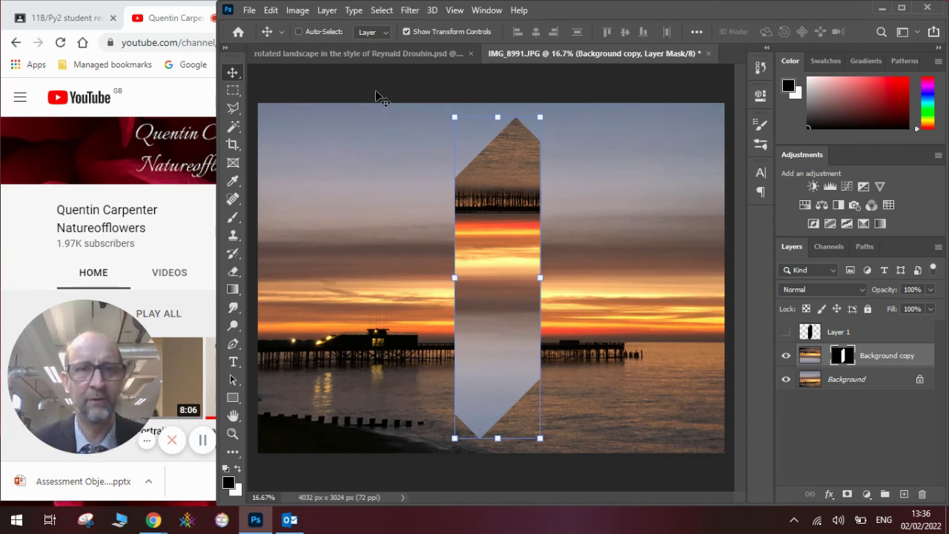
Bring the Chrome window with the YouTube channel home page in front of Photoshop.
{"action": "left_click", "coordinate": [191, 236]}
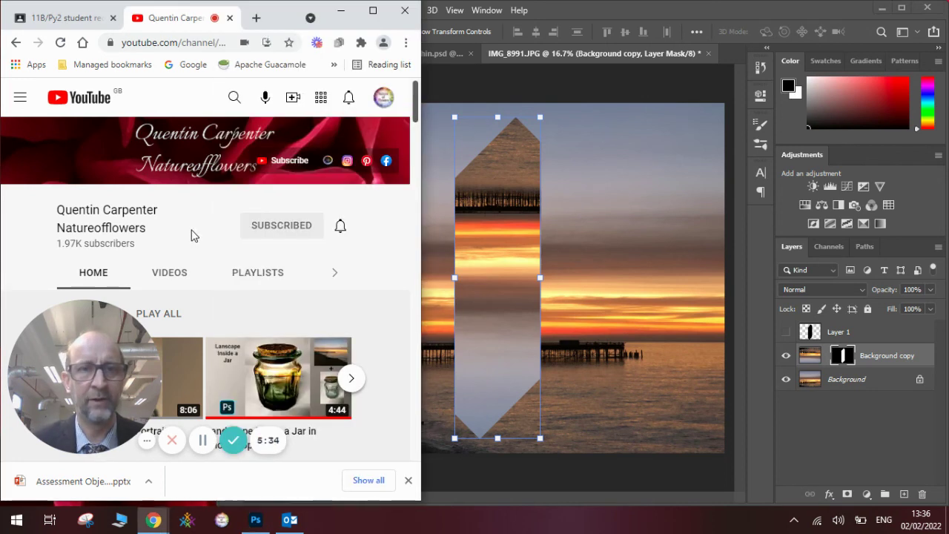